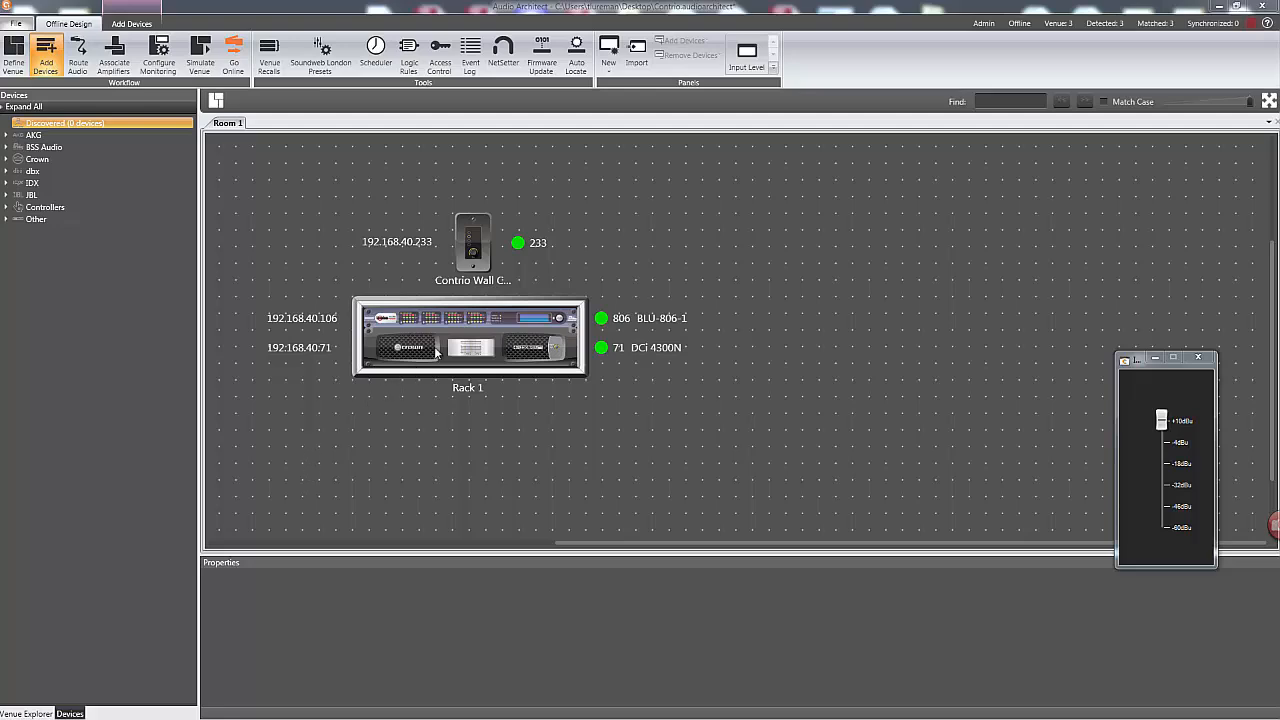
# Open the DCi 4300N amplifier panel clear of the room layout and open the Contrio wall controller's configuration, keeping Single Zone mode.
pyautogui.doubleClick(436, 350)
pyautogui.moveTo(237, 178); pyautogui.dragTo(730, 129)
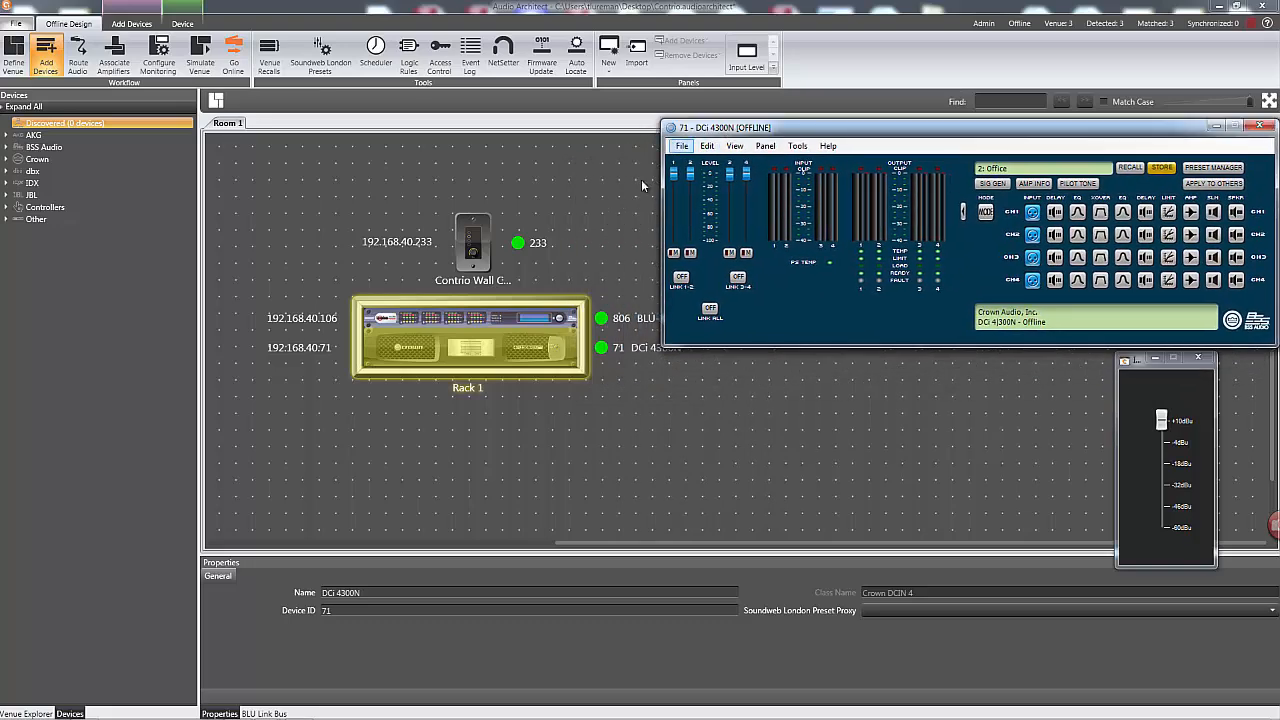
pyautogui.click(603, 216)
pyautogui.doubleClick(475, 246)
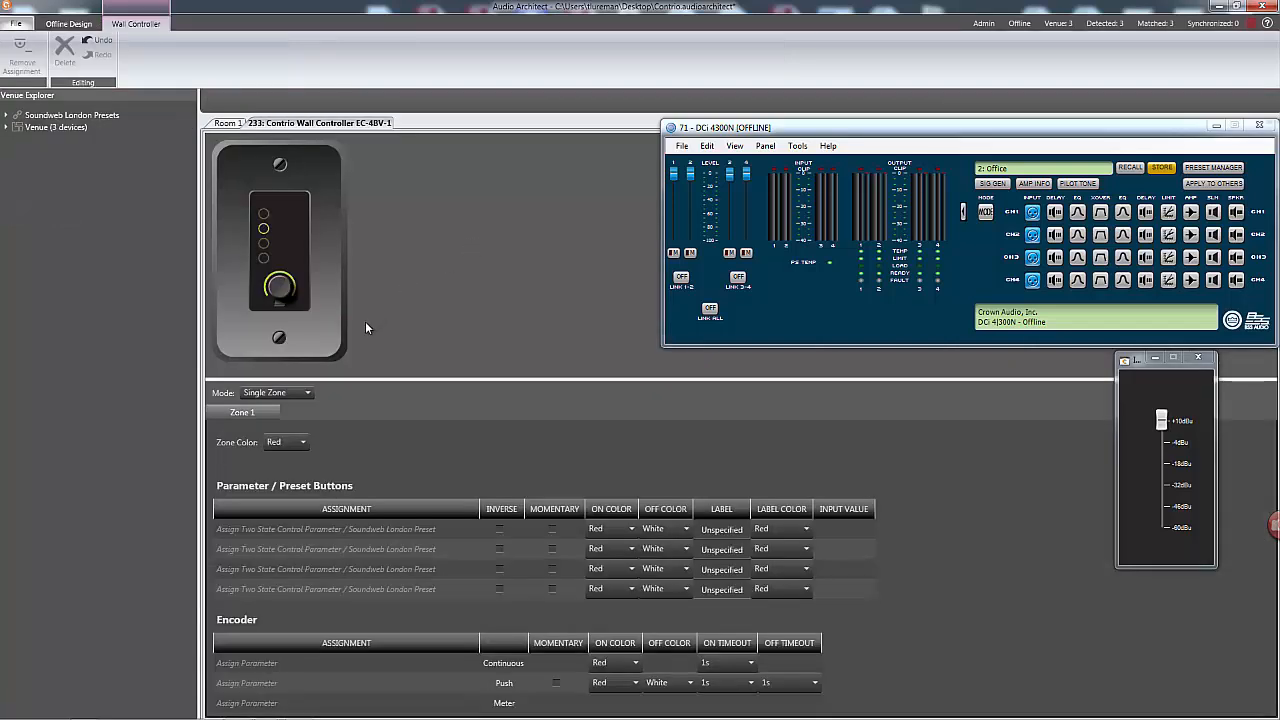
pyautogui.click(308, 395)
pyautogui.click(309, 399)
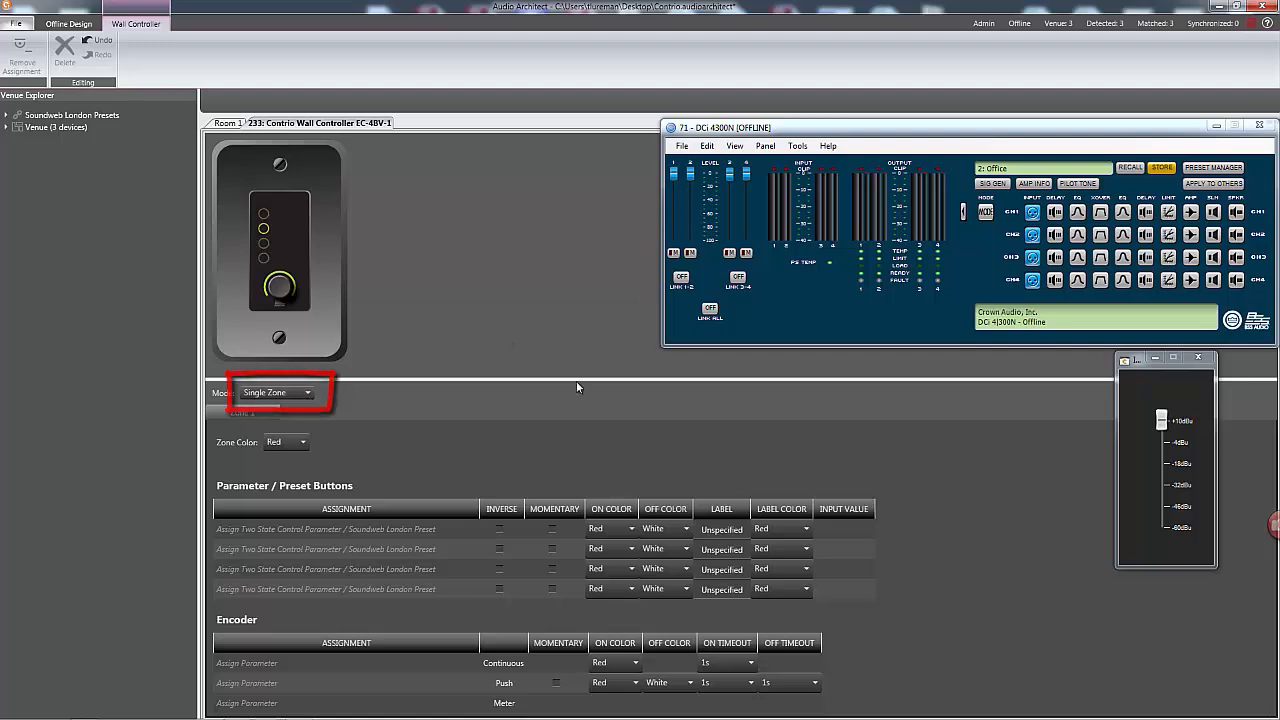
# Link all four amplifier output channels and assign the Ch1 to Ch4 output mutes to the wall controller's four parameter buttons.
pyautogui.click(710, 309)
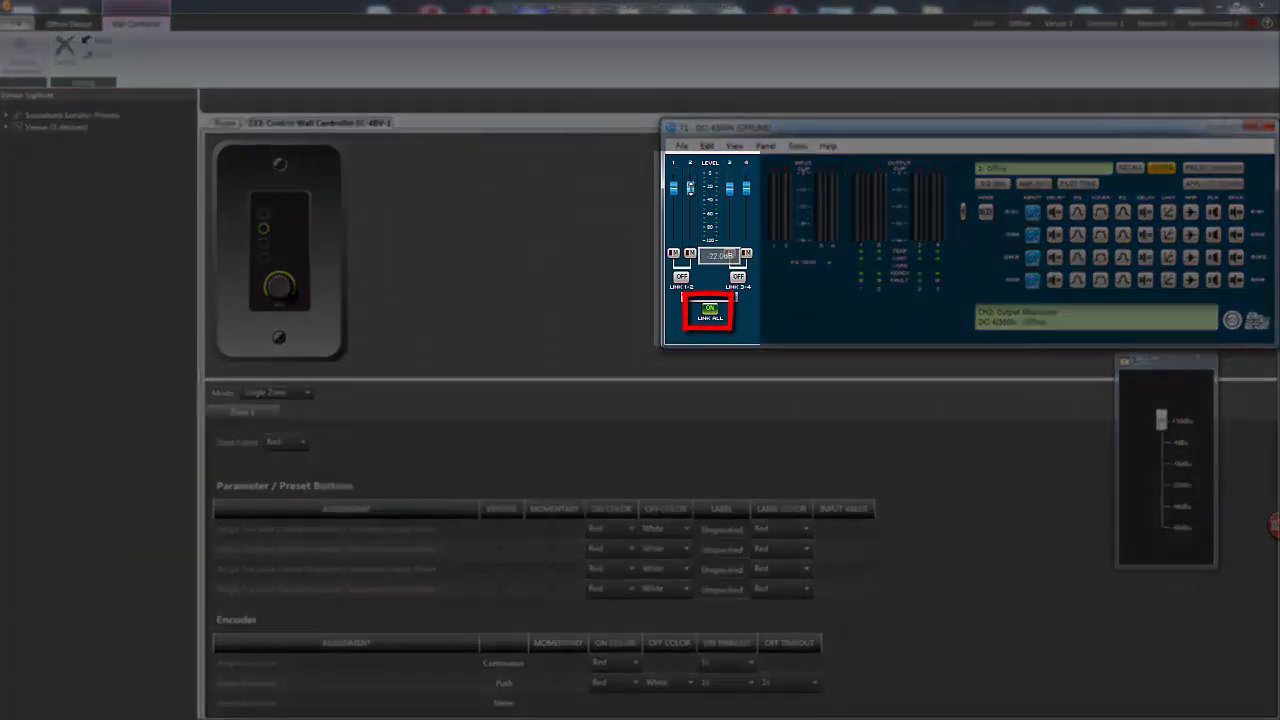
pyautogui.moveTo(691, 180); pyautogui.dragTo(690, 172)
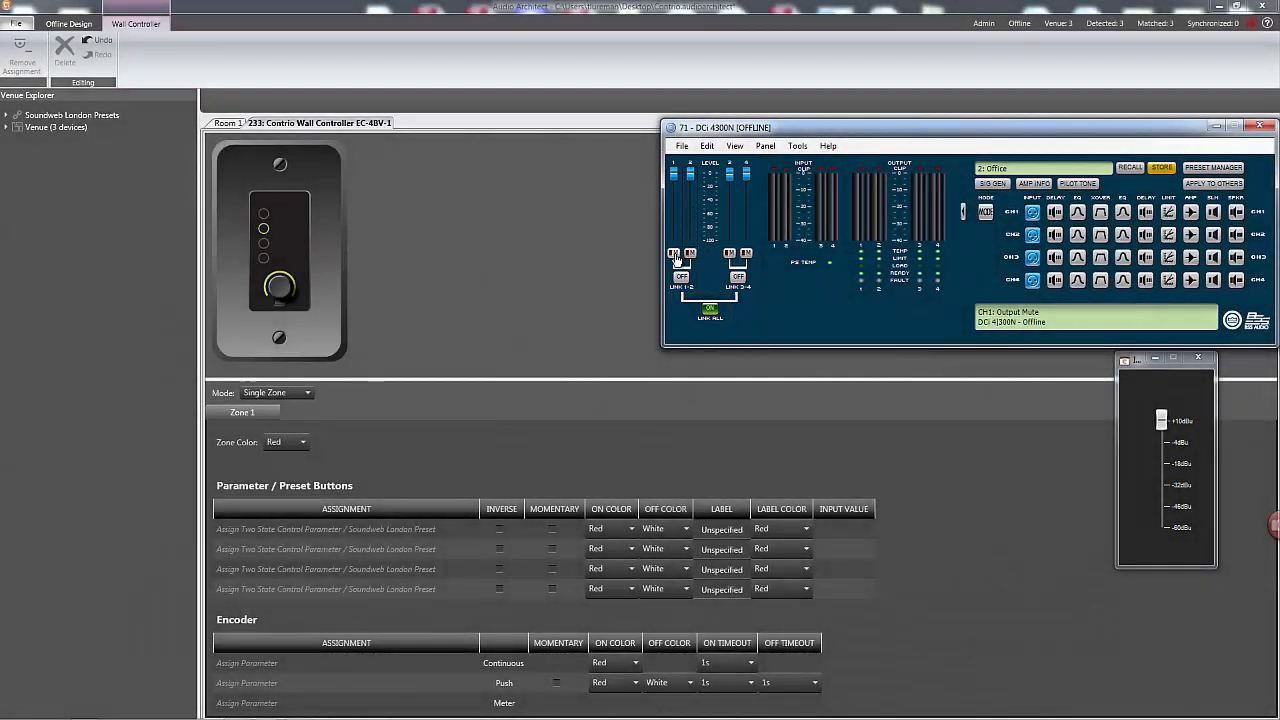
pyautogui.moveTo(676, 258); pyautogui.dragTo(350, 528)
pyautogui.moveTo(689, 256); pyautogui.dragTo(350, 548)
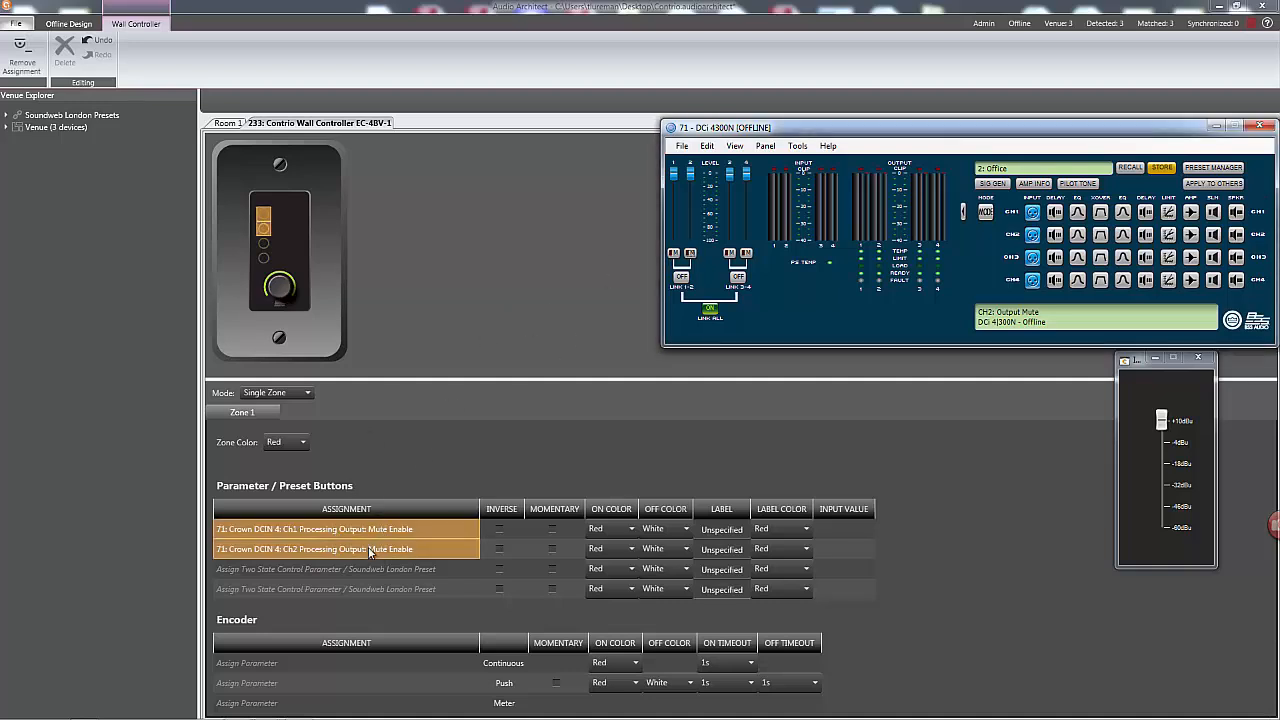
pyautogui.moveTo(717, 259); pyautogui.dragTo(389, 584)
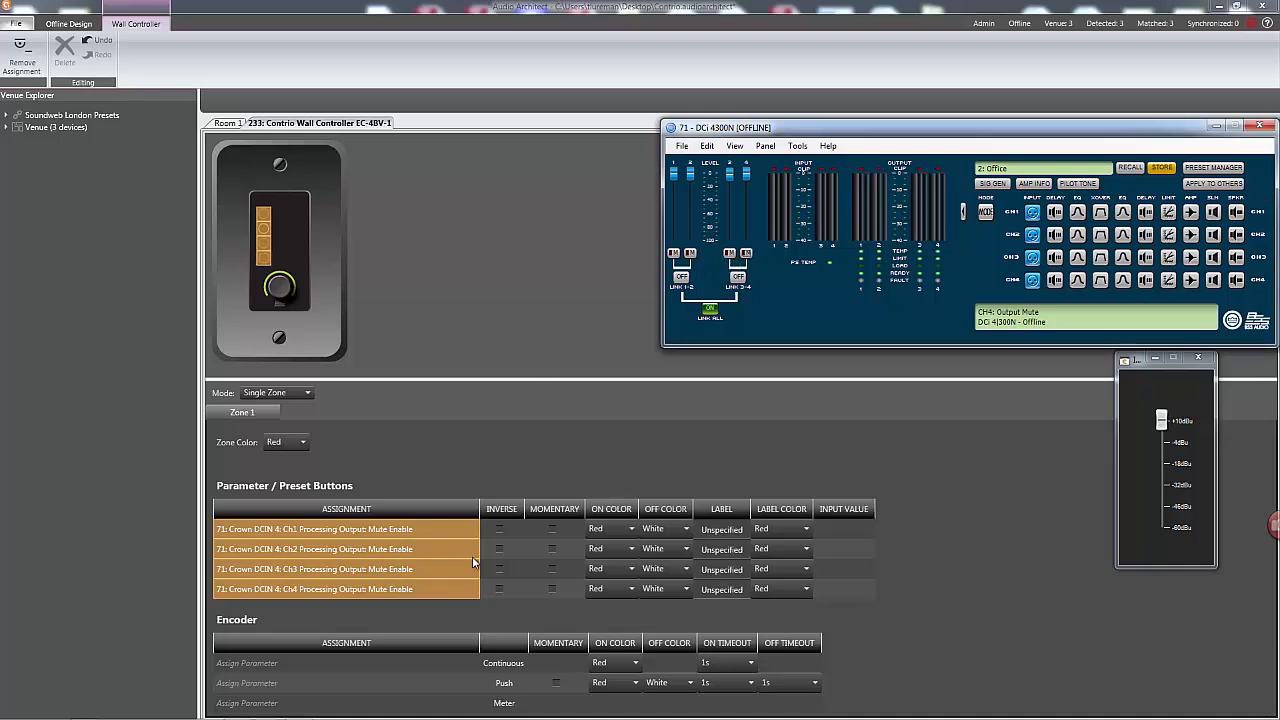
# Set the off color of all four mute buttons to Off.
pyautogui.click(672, 529)
pyautogui.click(646, 546)
pyautogui.click(655, 549)
pyautogui.click(646, 566)
pyautogui.click(651, 589)
pyautogui.click(651, 589)
pyautogui.click(672, 569)
pyautogui.click(650, 460)
# Label the four parameter buttons Ch 1 Mute, Ch 2 Mute, Ch 3 Mute and Ch 4 Mute.
pyautogui.write('Ch 1 Mute')
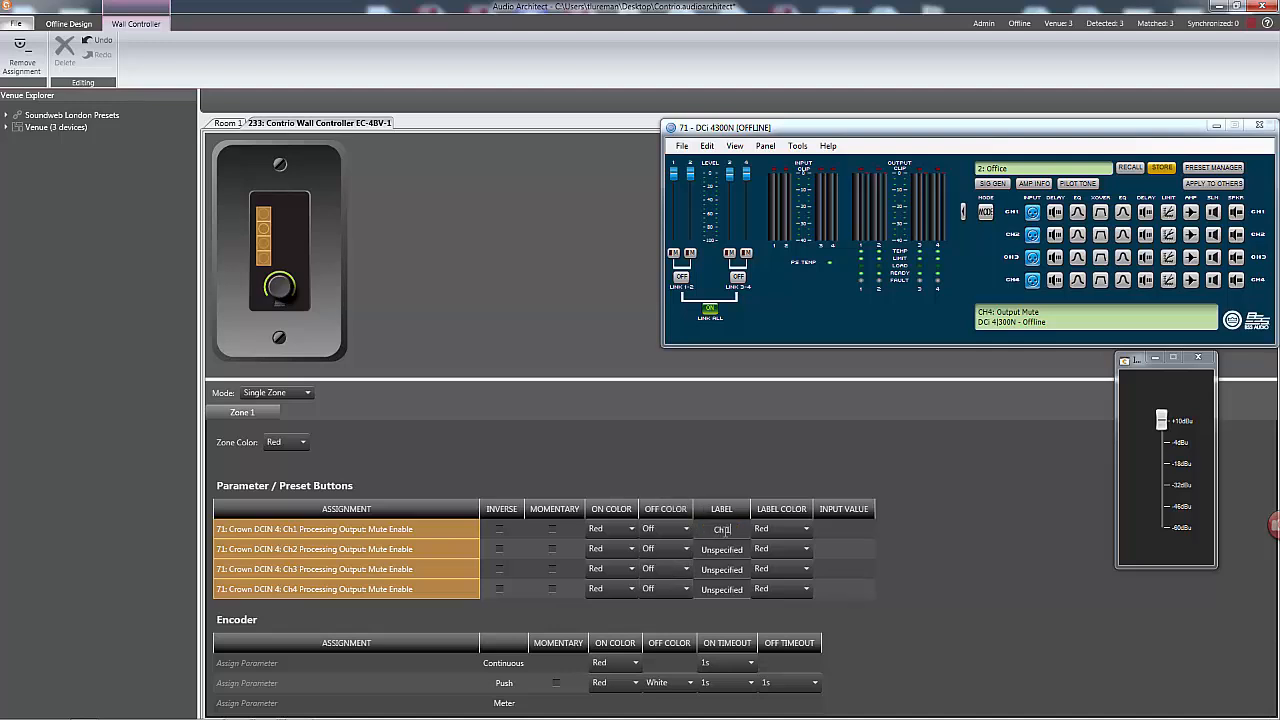
pyautogui.click(728, 549)
pyautogui.write('Ch 2 Mute')
pyautogui.click(728, 569)
pyautogui.write('C')
pyautogui.click(733, 590)
pyautogui.write('Ch 4 Mute')
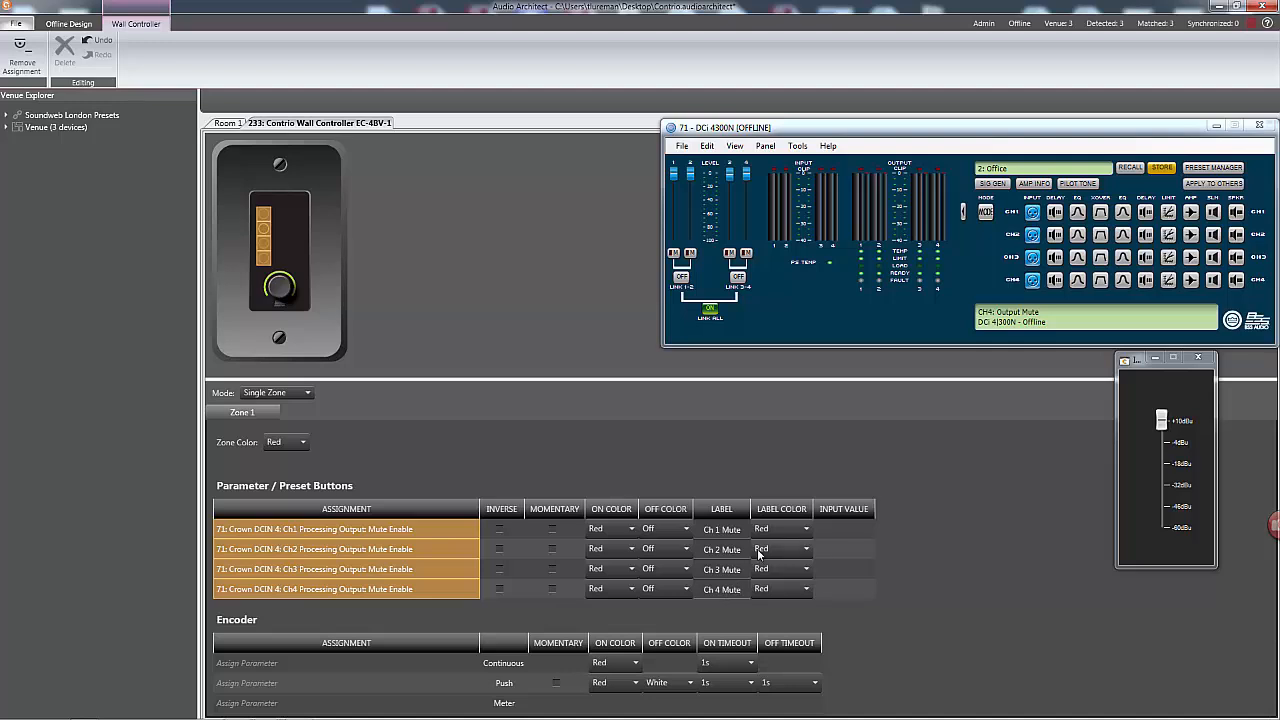
# Set the label color of all four mute buttons to White.
pyautogui.click(770, 528)
pyautogui.click(760, 647)
pyautogui.click(764, 553)
pyautogui.click(760, 658)
pyautogui.click(764, 569)
pyautogui.click(760, 678)
pyautogui.click(764, 590)
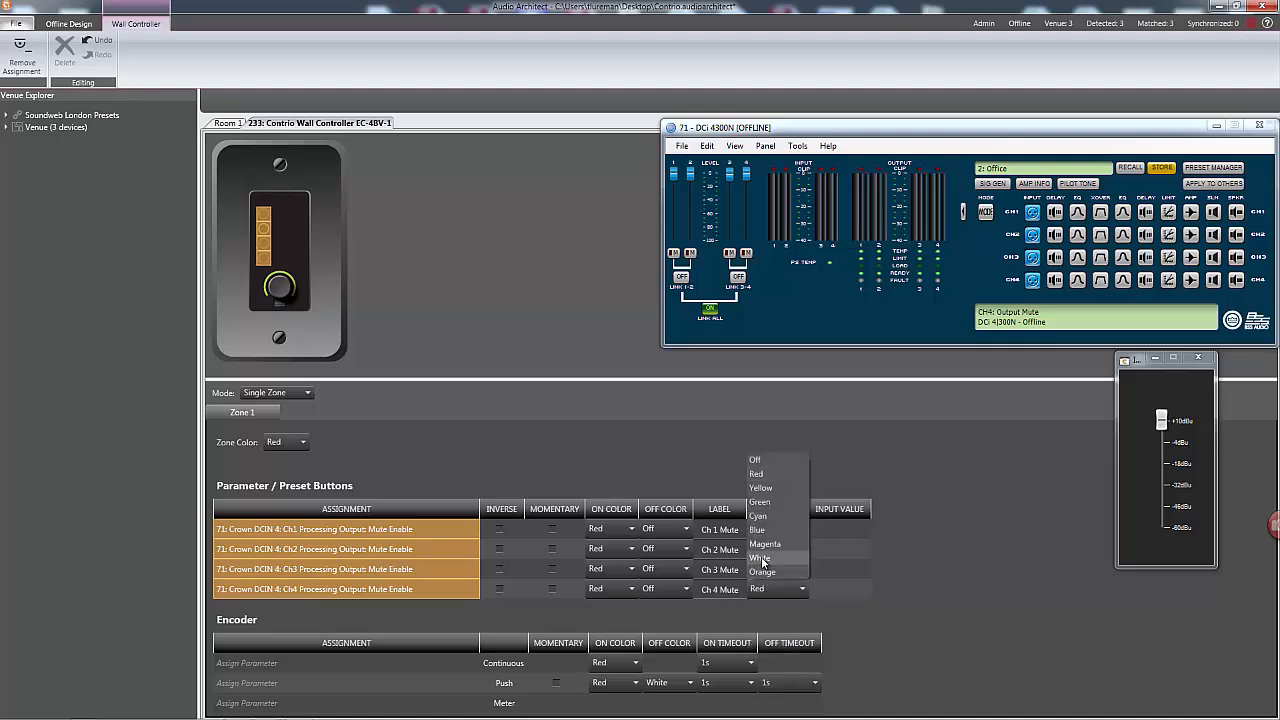
pyautogui.click(760, 558)
# Assign the Ch1 output fader to the encoder's continuous control with a 2s on timeout and the Ch1 voltage peak level meter to its meter.
pyautogui.moveTo(676, 186); pyautogui.dragTo(290, 665)
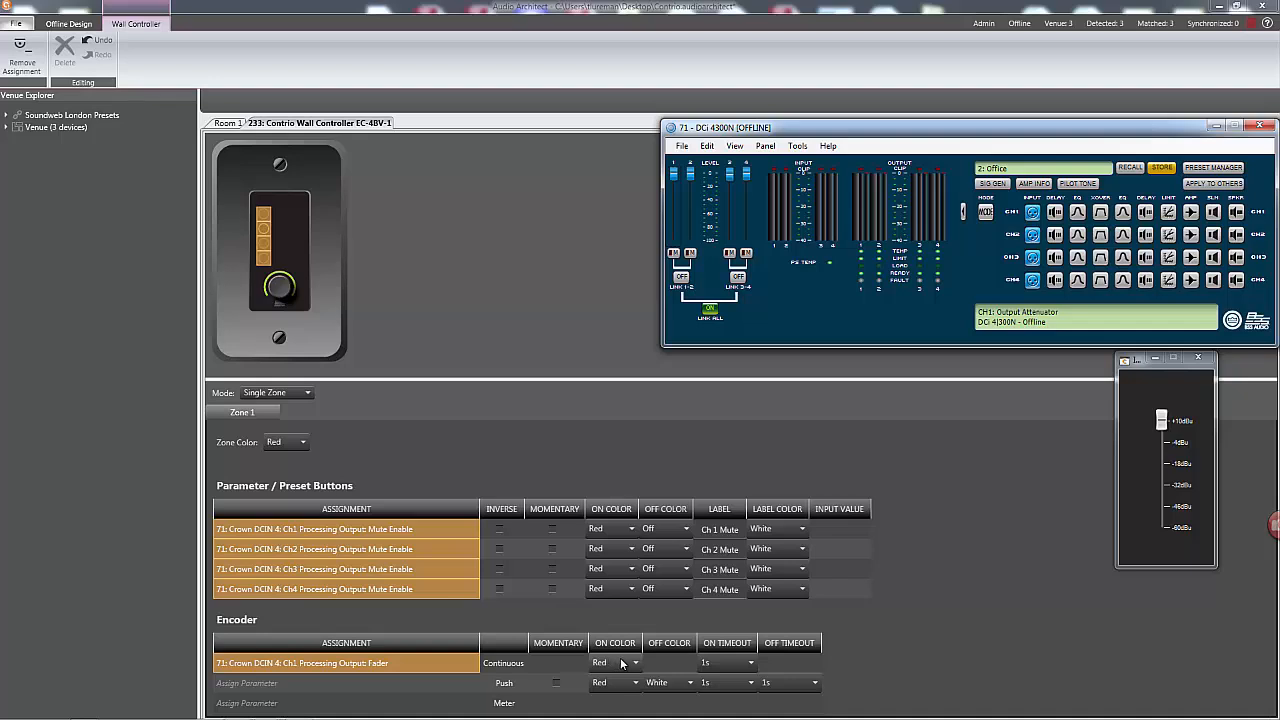
pyautogui.click(724, 664)
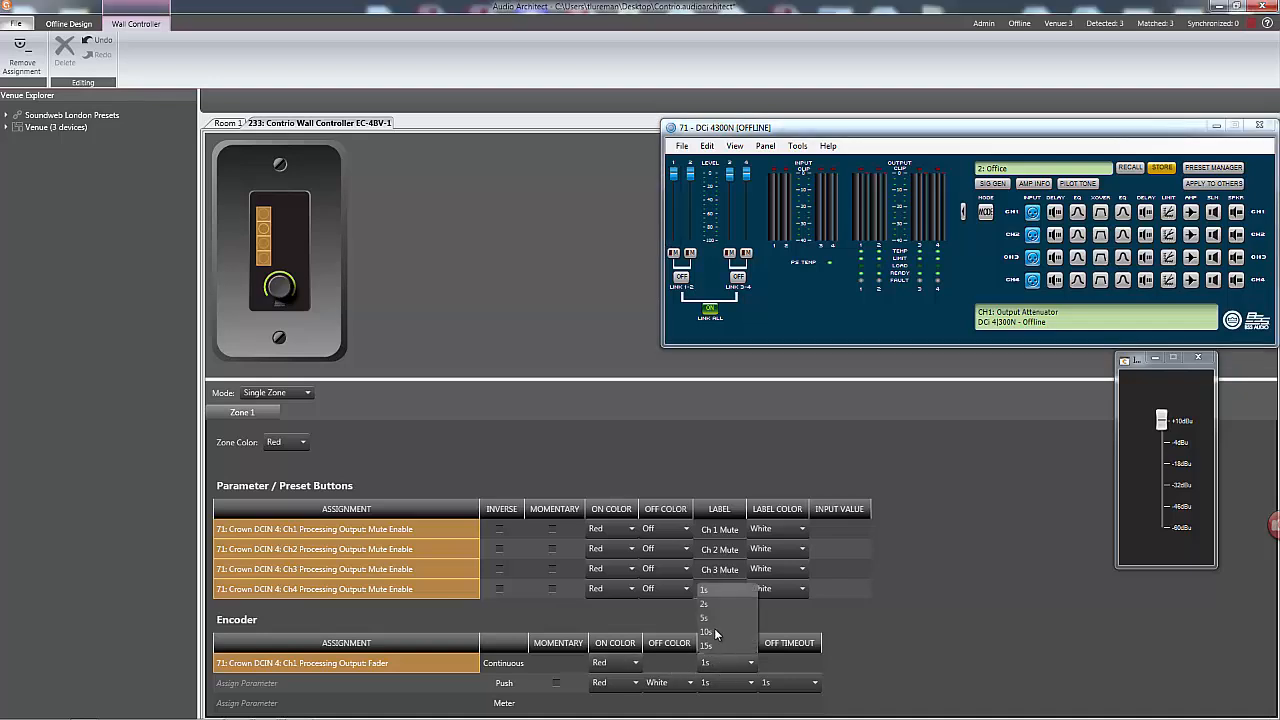
pyautogui.click(708, 605)
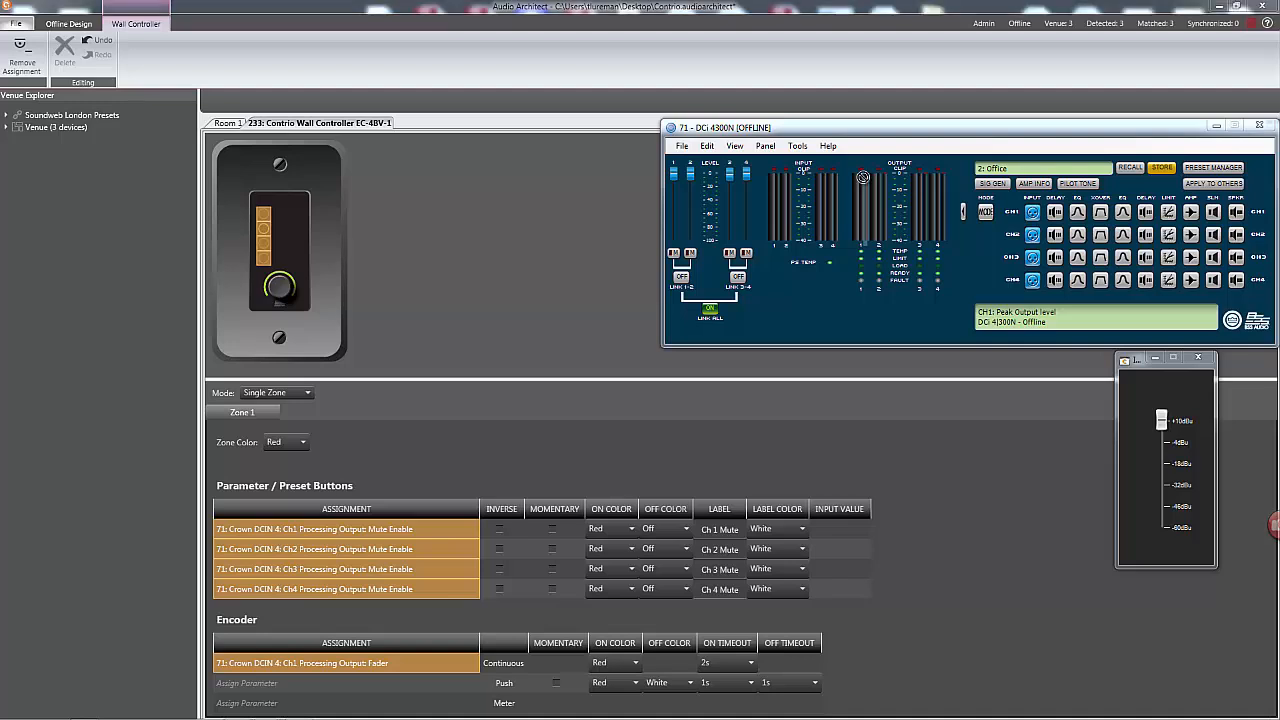
pyautogui.click(260, 705)
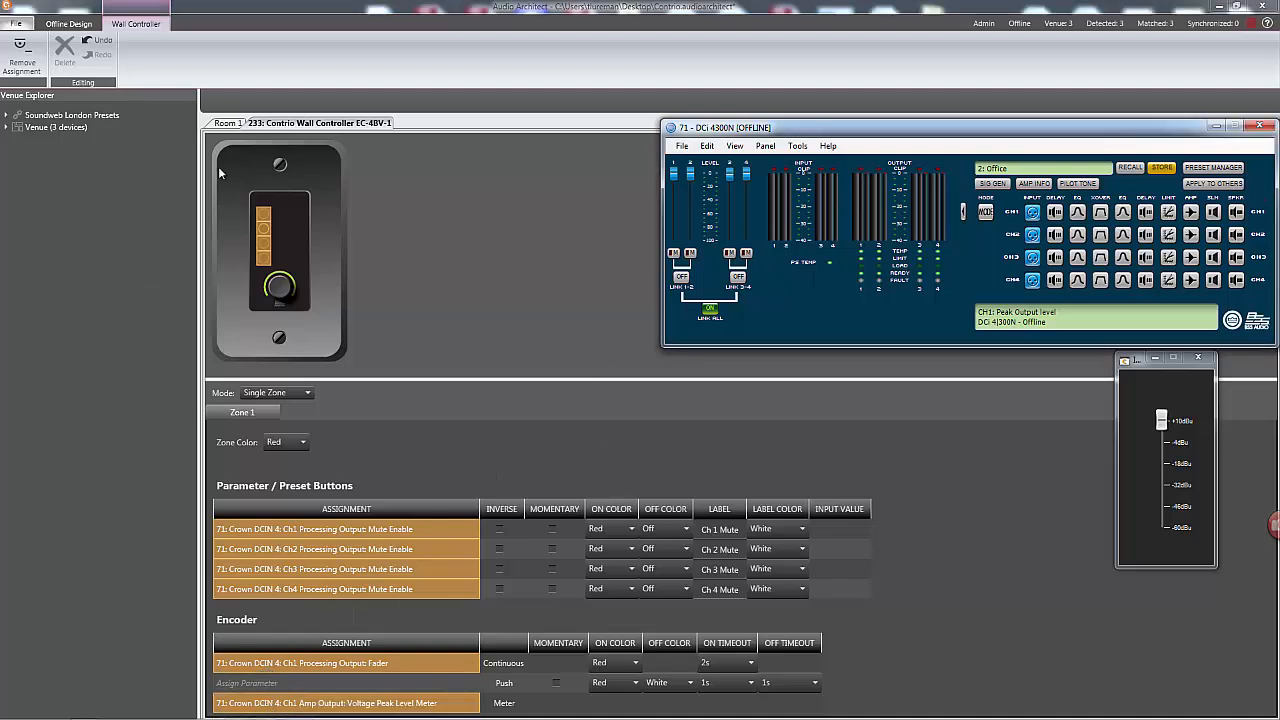
# Take the venue online and synchronize it by loading the BLU-806 and the Contrio wall controller and sending the settings to the DCi 4300N.
pyautogui.click(236, 125)
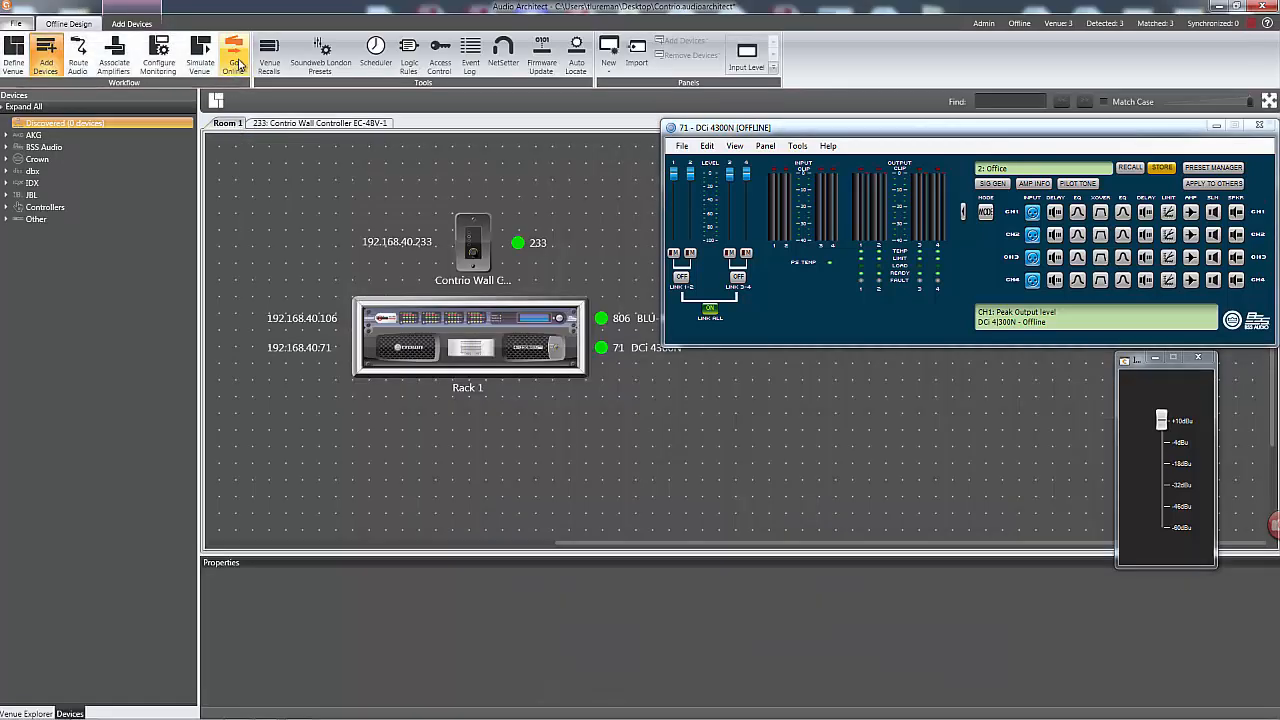
pyautogui.click(233, 58)
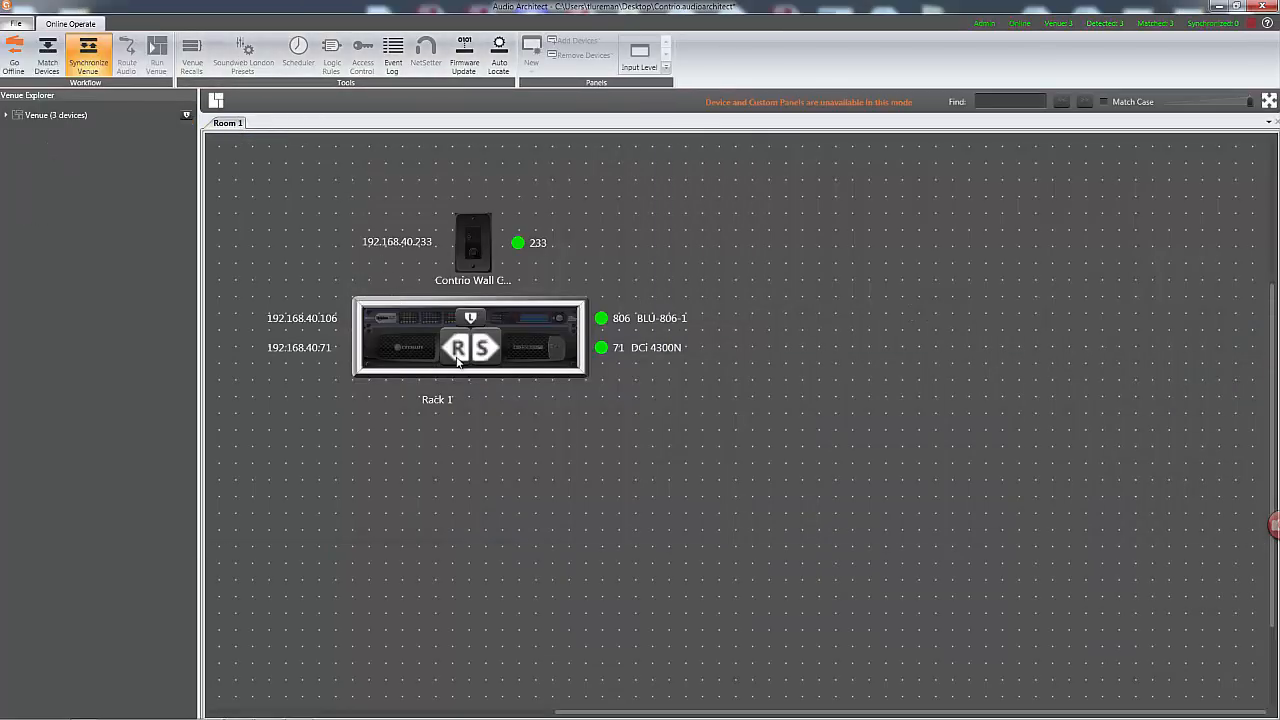
pyautogui.click(473, 314)
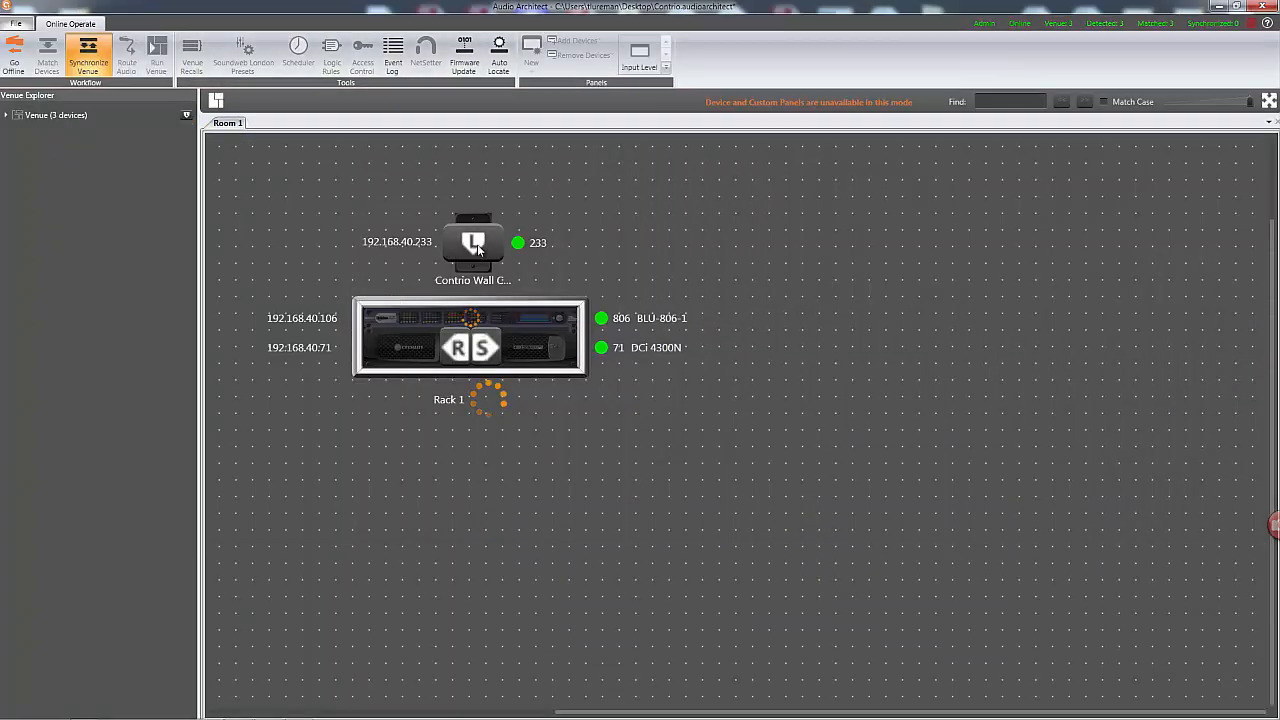
pyautogui.click(477, 244)
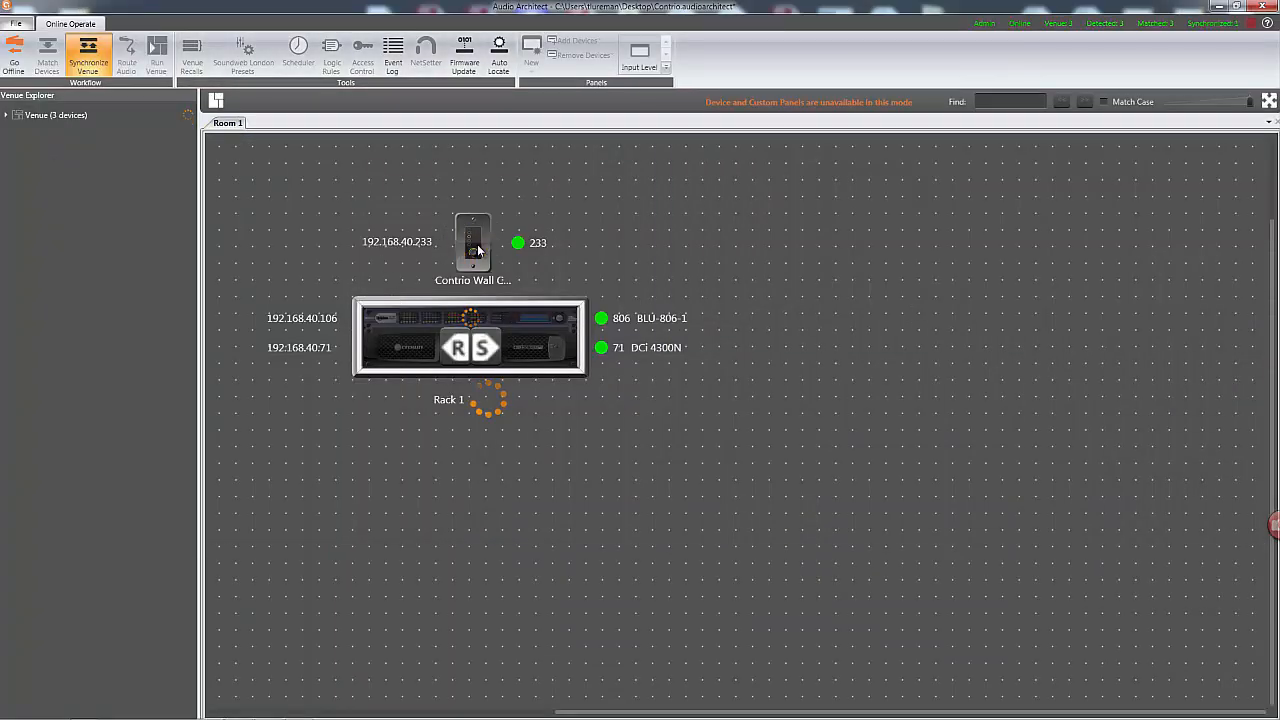
pyautogui.click(482, 348)
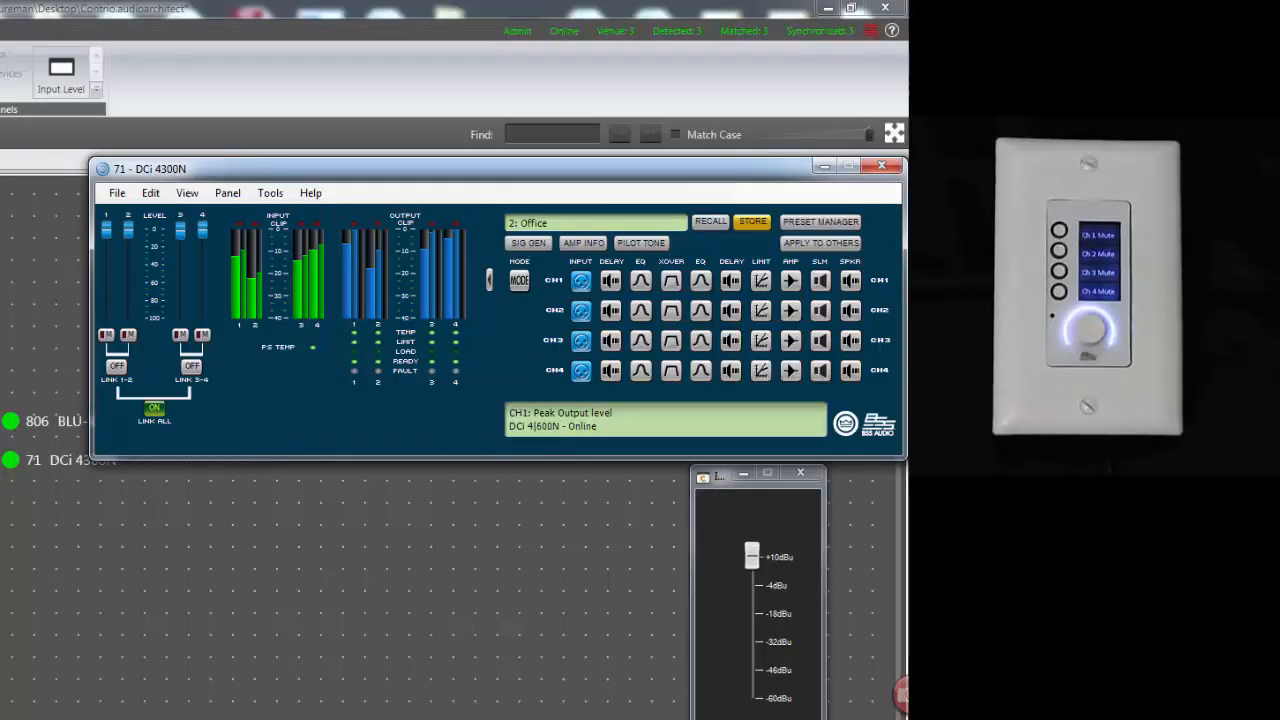
# Toggle the output mutes of channels 1 to 4 on the online DCi 4300N amplifier panel.
pyautogui.click(40, 505)
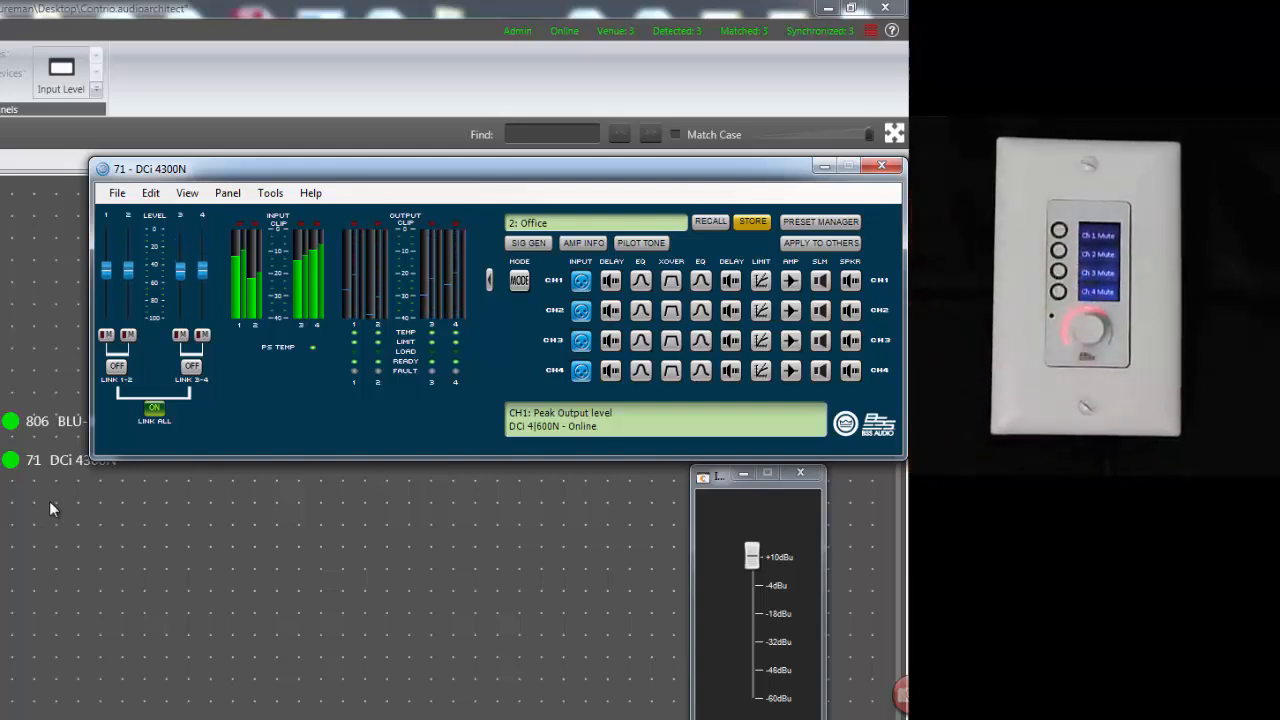
pyautogui.moveTo(752, 556)
pyautogui.mouseDown()
pyautogui.moveTo(752, 612)
pyautogui.moveTo(732, 550)
pyautogui.mouseUp()
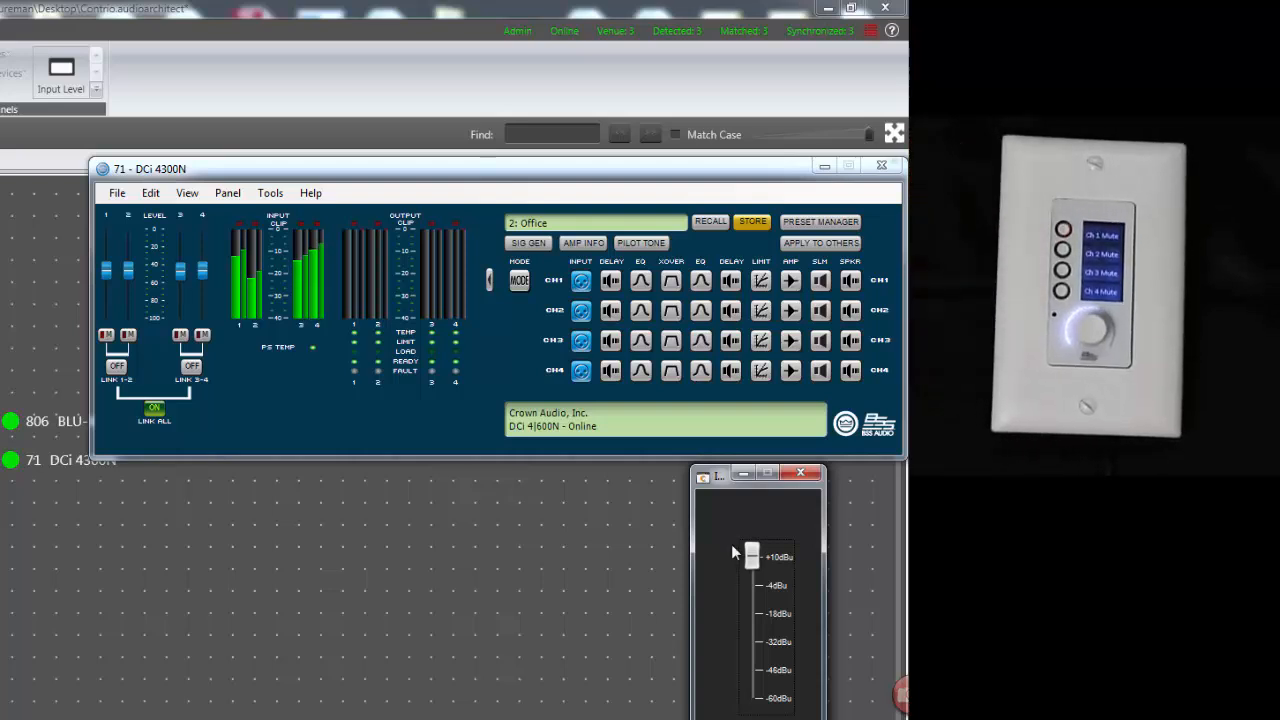
pyautogui.click(106, 335)
pyautogui.click(128, 335)
pyautogui.click(180, 335)
pyautogui.click(202, 335)
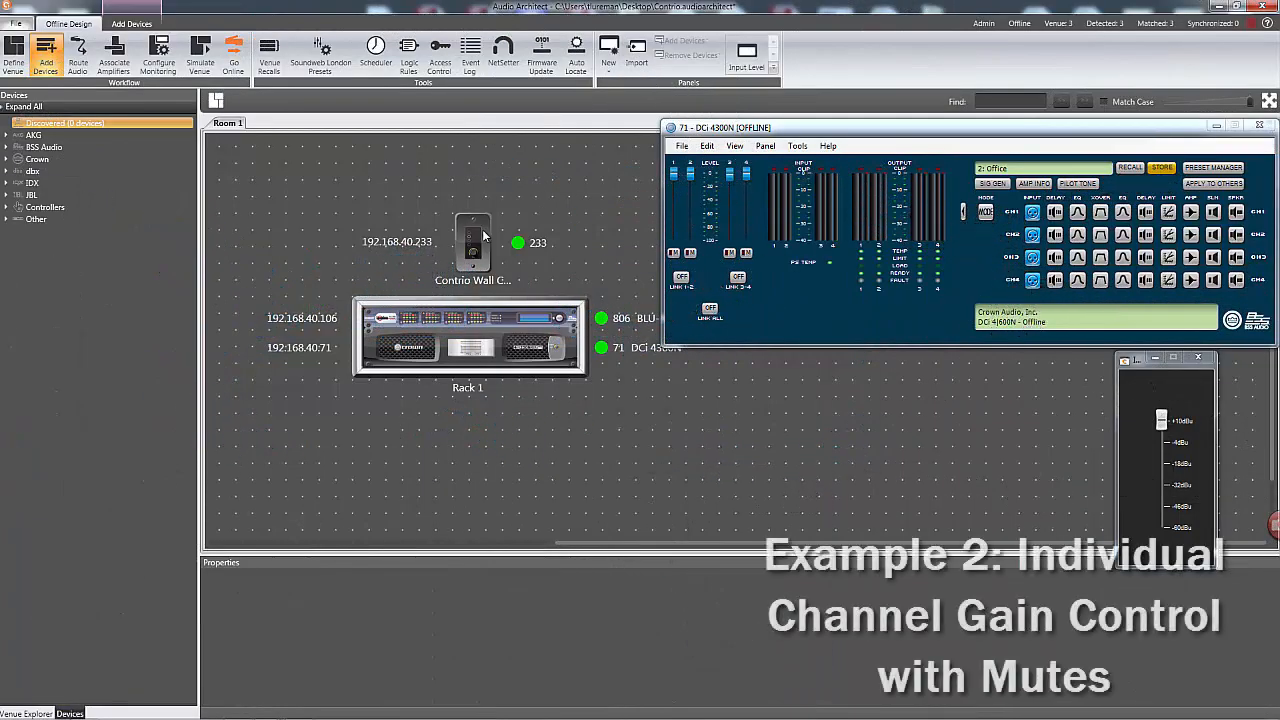
# Open the Contrio wall controller's configuration from the offline room layout and set its mode to Four Zone.
pyautogui.doubleClick(482, 231)
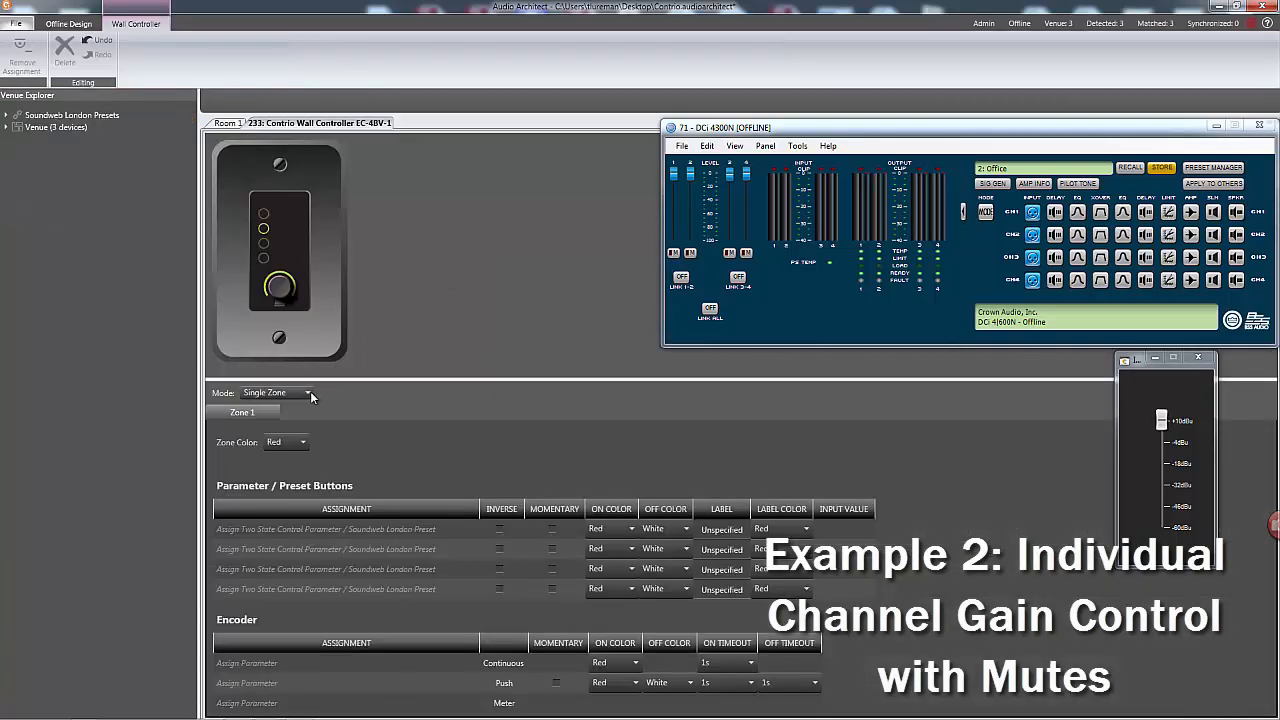
pyautogui.click(307, 393)
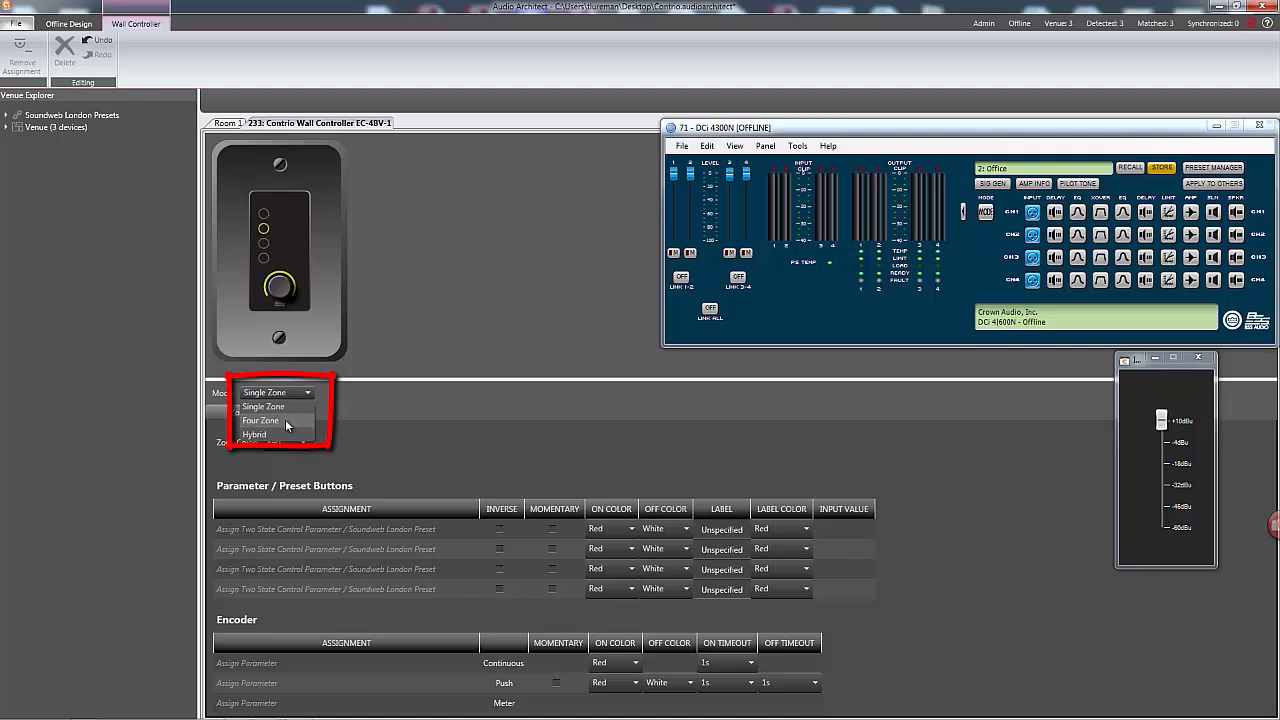
pyautogui.click(285, 425)
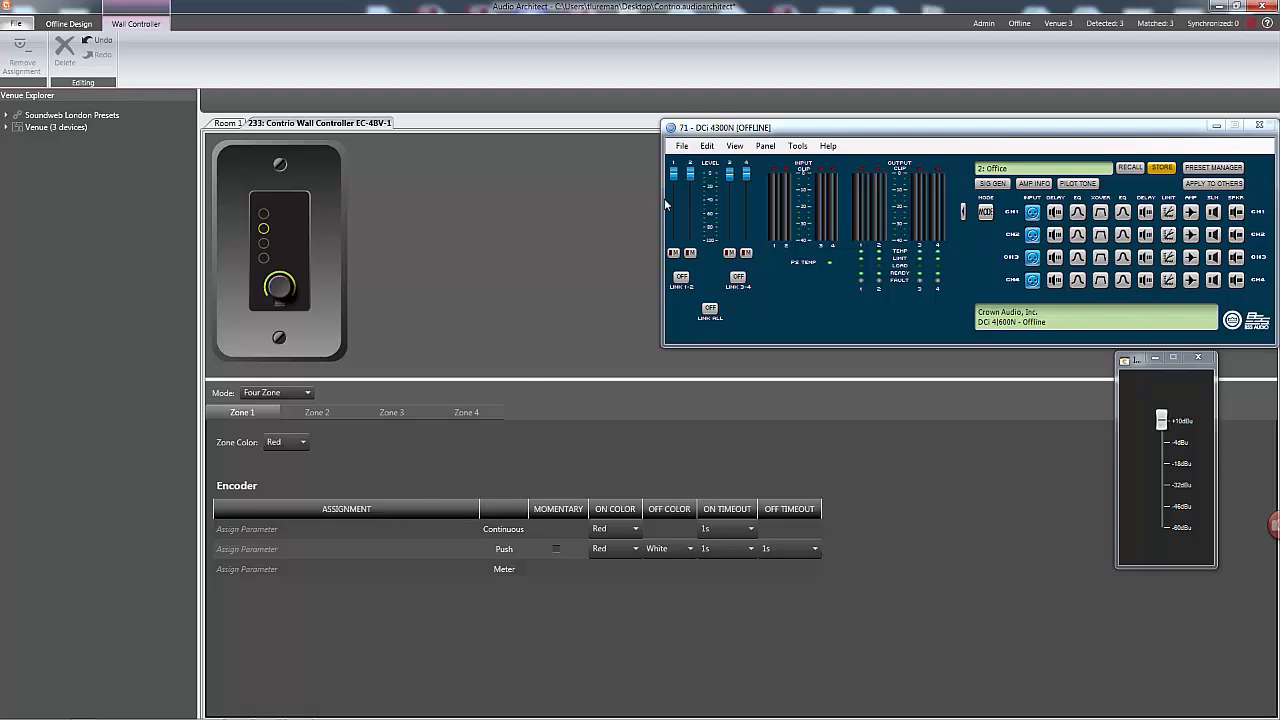
# Assign the Ch1 output fader, mute and peak level meter to Zone 1's encoder, set the zone color to Magenta and name it Hallway.
pyautogui.moveTo(284, 530); pyautogui.dragTo(286, 529)
pyautogui.moveTo(671, 252); pyautogui.dragTo(294, 551)
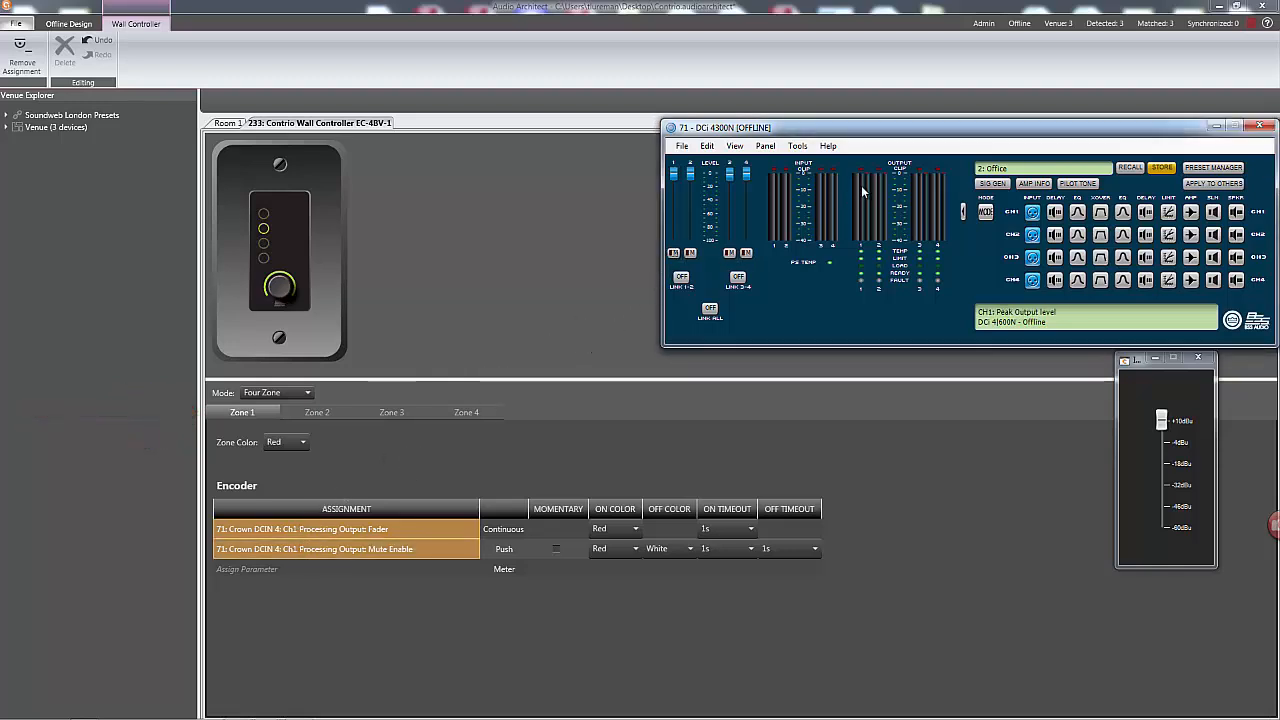
pyautogui.moveTo(861, 185); pyautogui.dragTo(301, 571)
pyautogui.click(302, 444)
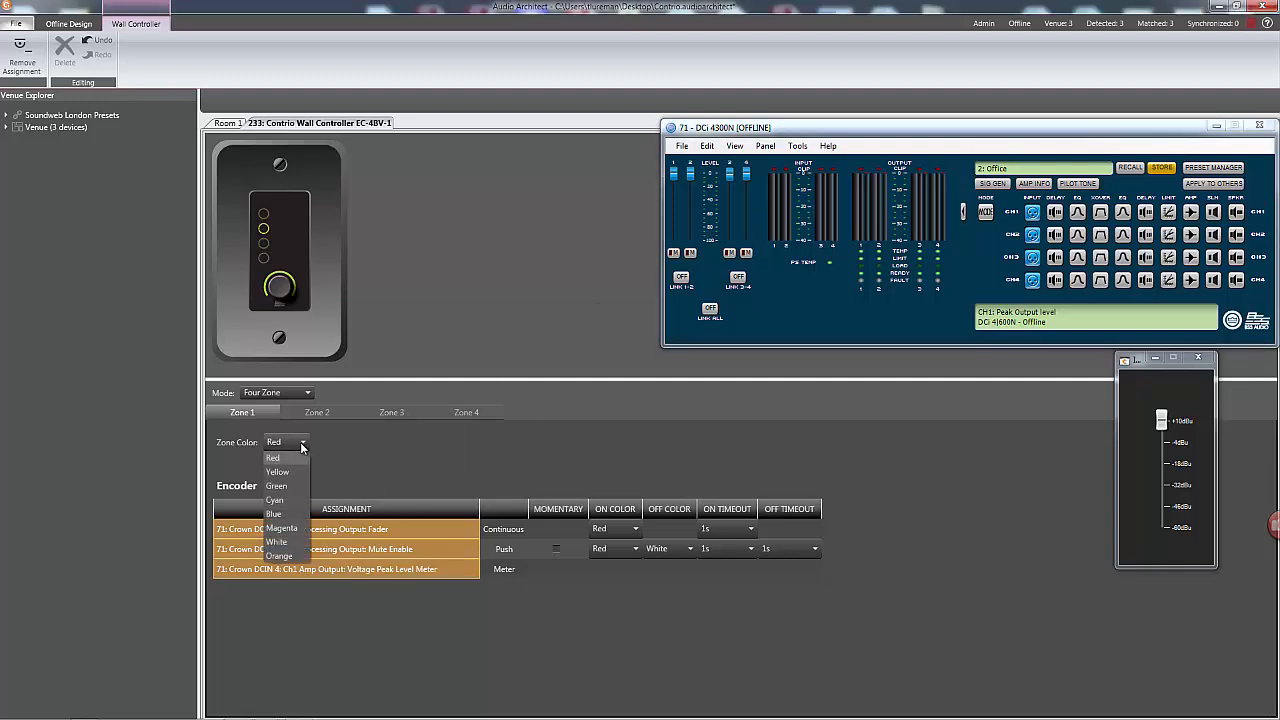
pyautogui.click(277, 528)
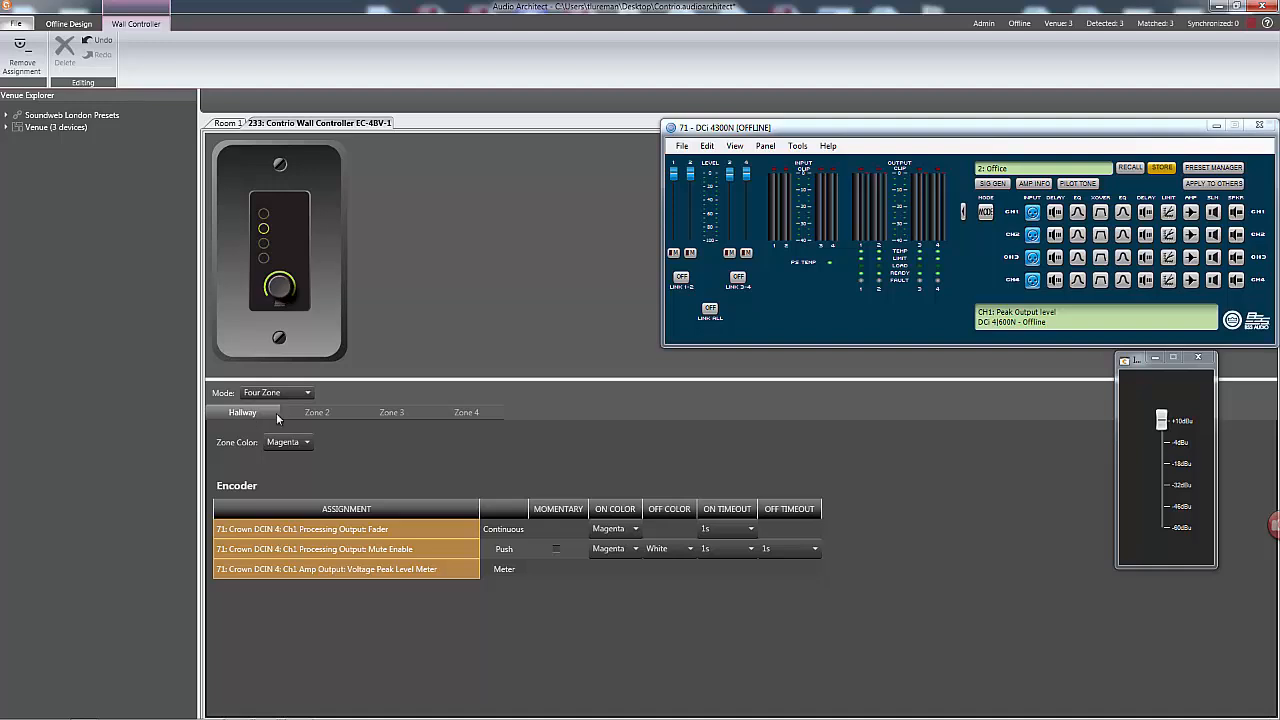
# Assign the Ch2 output fader, mute and peak level meter to Zone 2's encoder and name the zone Kitchen.
pyautogui.click(315, 412)
pyautogui.moveTo(690, 174); pyautogui.dragTo(350, 528)
pyautogui.moveTo(690, 253); pyautogui.dragTo(354, 549)
pyautogui.moveTo(880, 183); pyautogui.dragTo(280, 569)
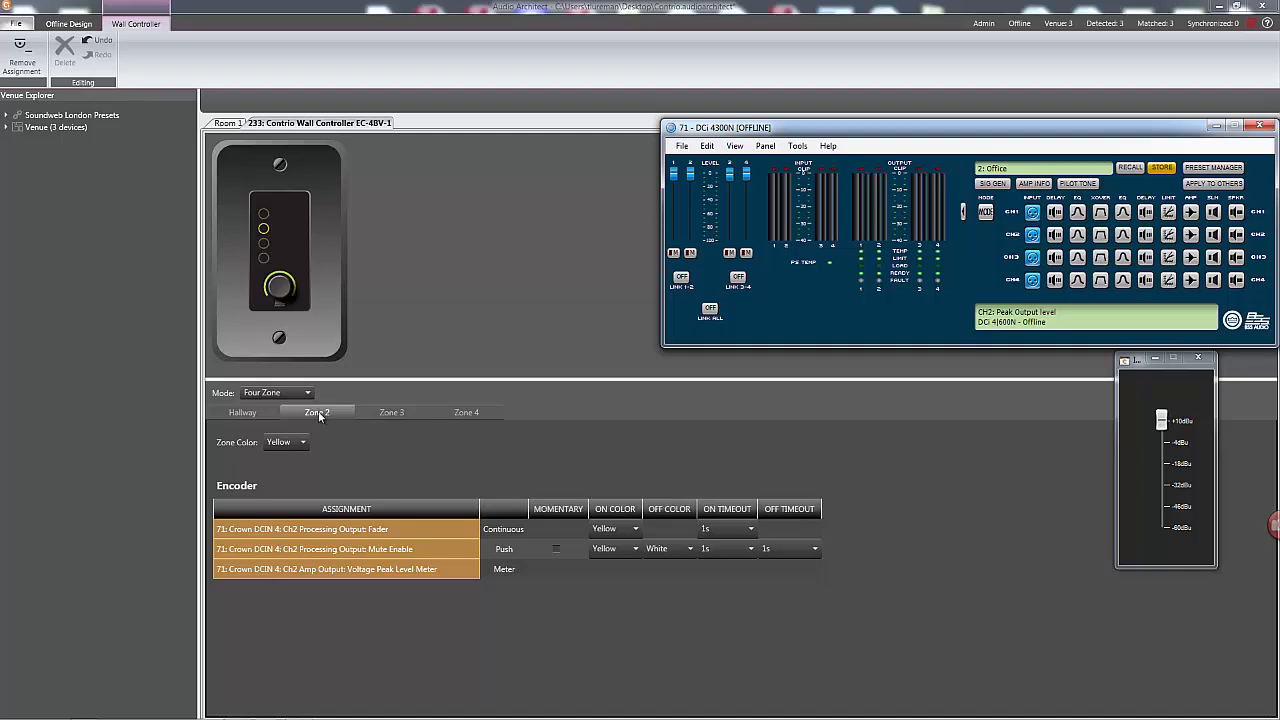
# Assign the Ch3 output fader, mute and peak level meter to Zone 3's encoder and name the zone Lobby.
pyautogui.click(391, 412)
pyautogui.moveTo(730, 175); pyautogui.dragTo(252, 530)
pyautogui.moveTo(730, 253); pyautogui.dragTo(360, 549)
pyautogui.moveTo(922, 185); pyautogui.dragTo(314, 572)
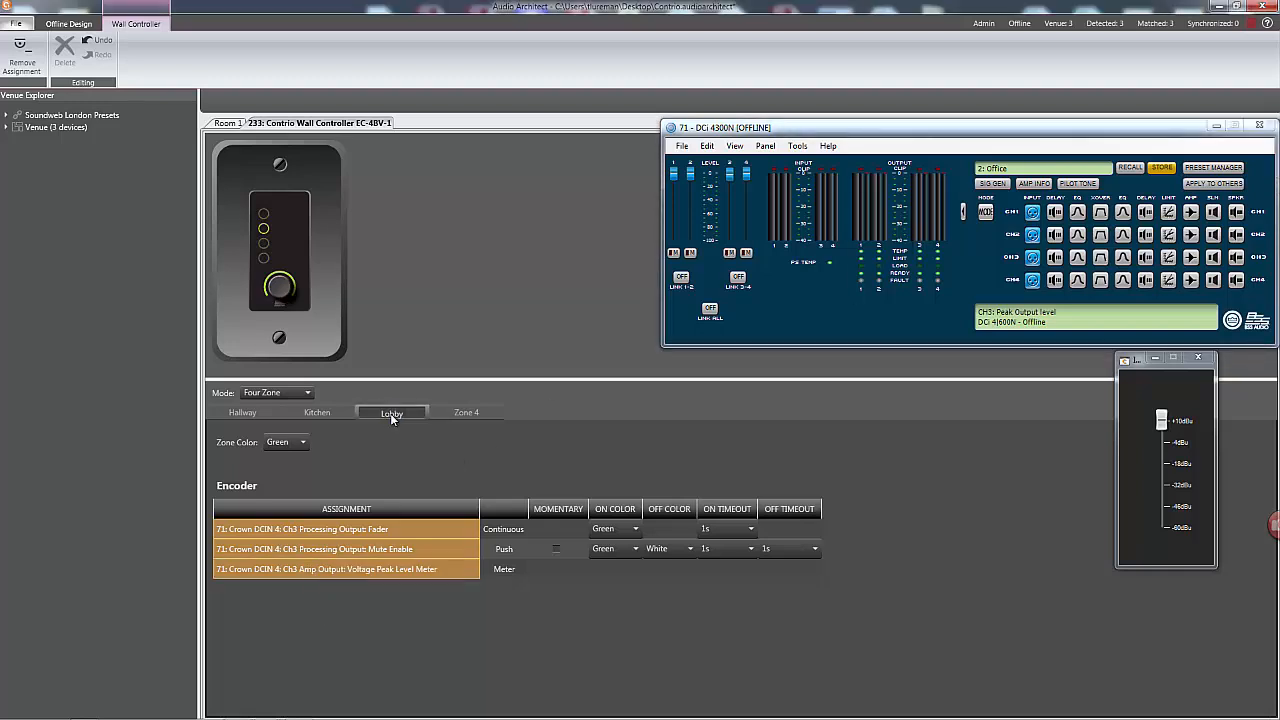
# Assign the Ch4 output fader, mute and peak level meter to Zone 4's encoder and name the zone Restroom.
pyautogui.click(463, 412)
pyautogui.moveTo(746, 175); pyautogui.dragTo(297, 530)
pyautogui.moveTo(746, 256); pyautogui.dragTo(306, 549)
pyautogui.moveTo(937, 212); pyautogui.dragTo(298, 572)
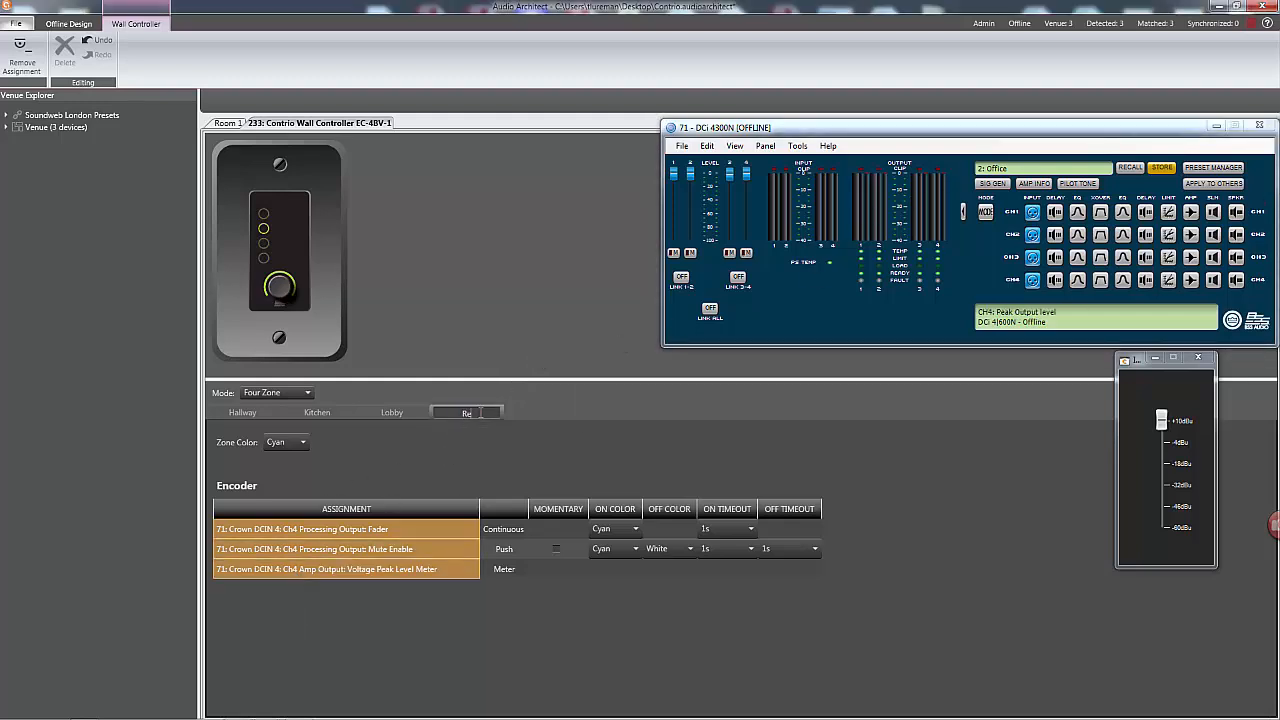
# Take the four-zone design online, send the amplifier settings, load the BLU-806 and wall controller, and dismiss the design file notice.
pyautogui.click(230, 123)
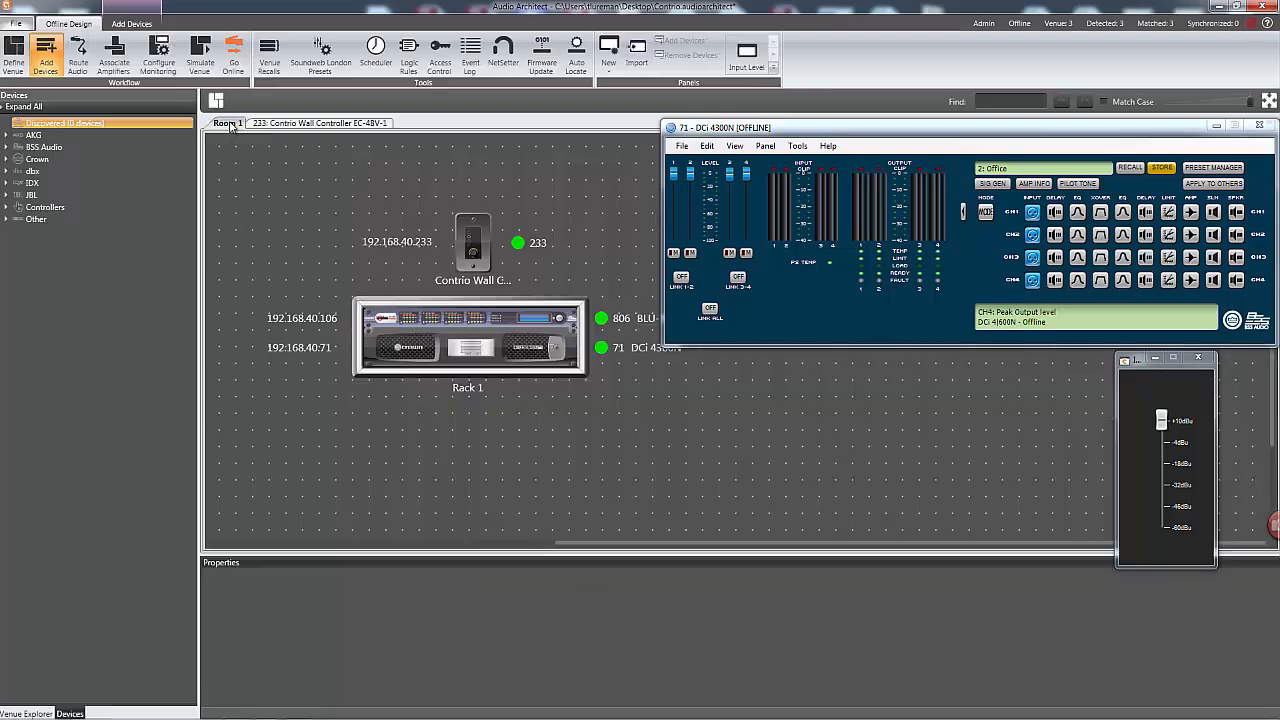
pyautogui.click(233, 60)
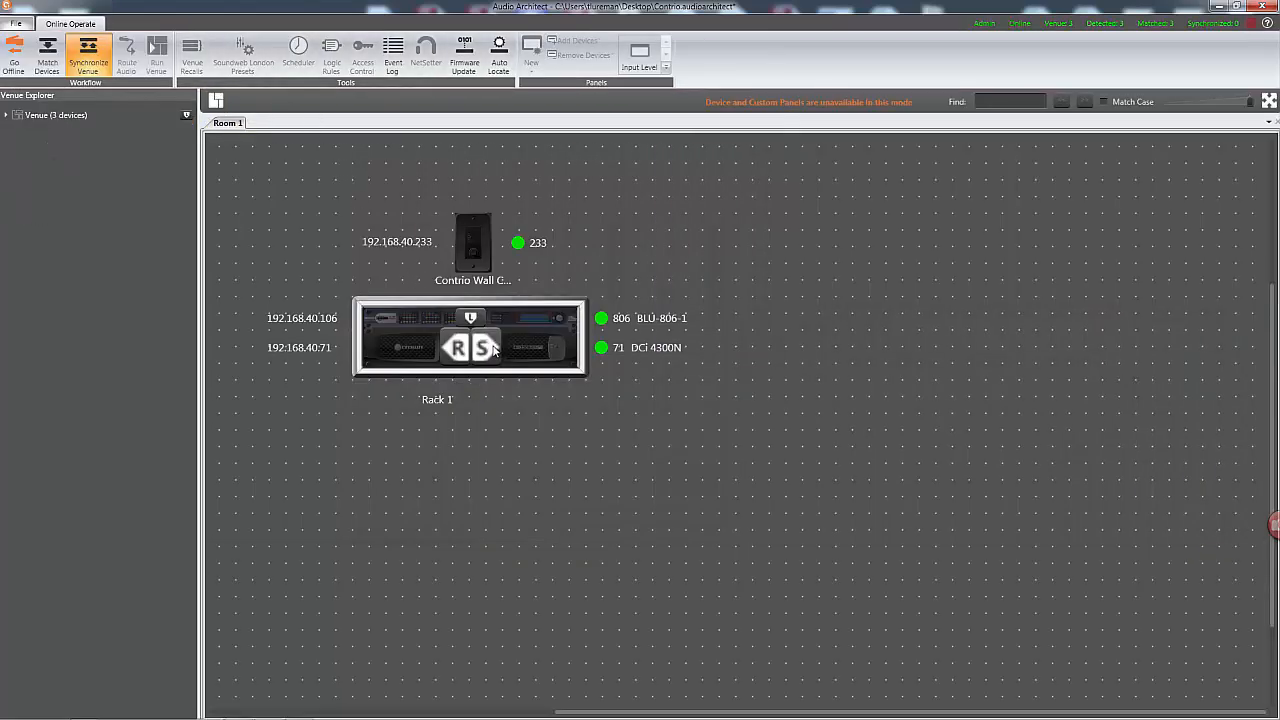
pyautogui.click(493, 349)
pyautogui.click(472, 320)
pyautogui.click(471, 248)
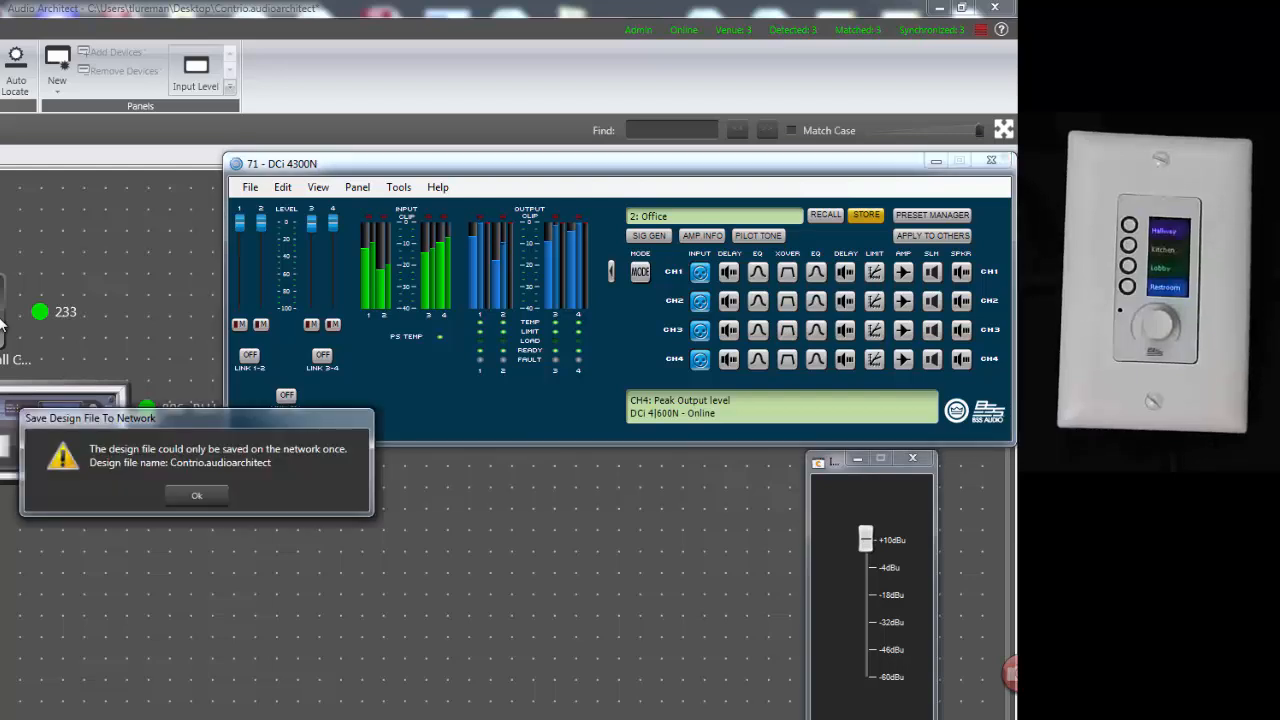
pyautogui.click(196, 493)
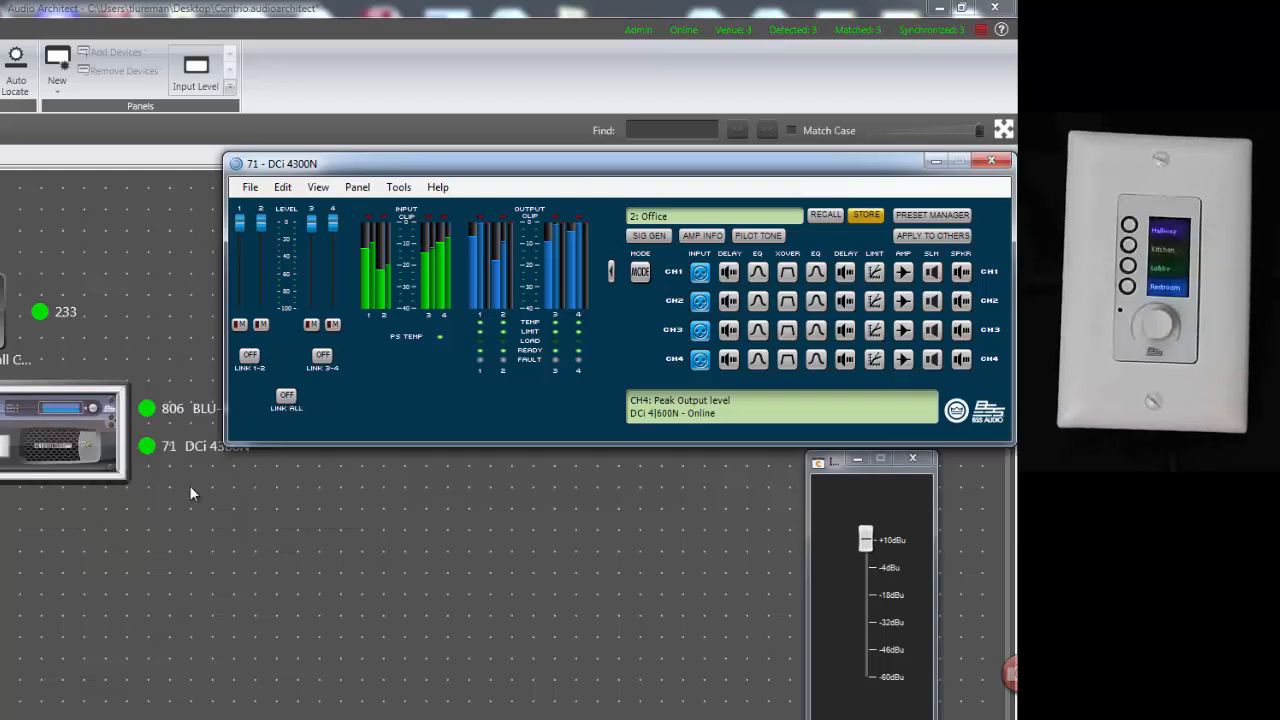